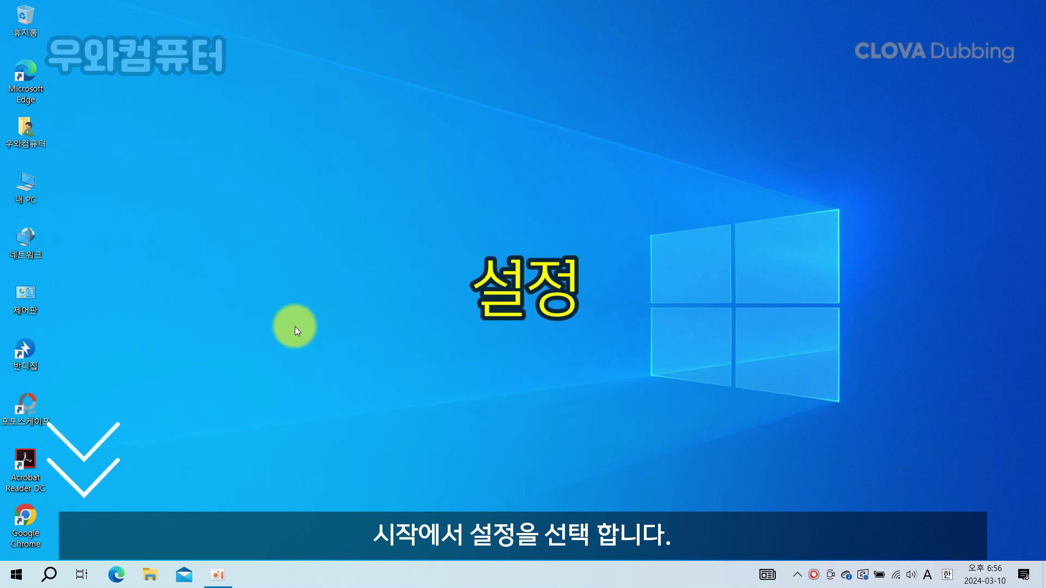
# Step: Open the Settings home page from the Start menu's gear icon
pyautogui.click(4, 586)
pyautogui.click(21, 514)
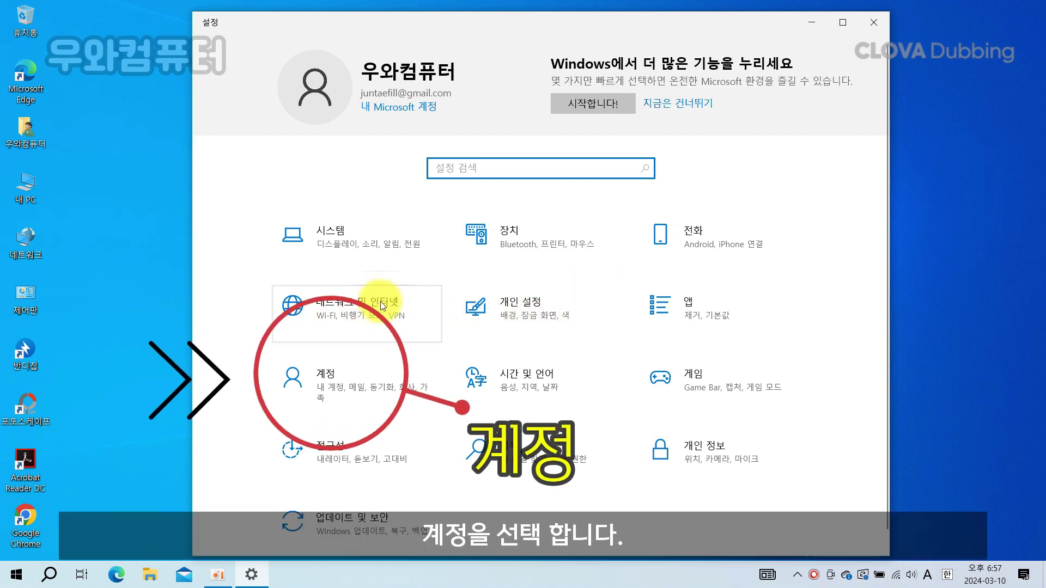
# Step: Under Accounts > Your info, choose to sign in with a local account instead
pyautogui.click(339, 387)
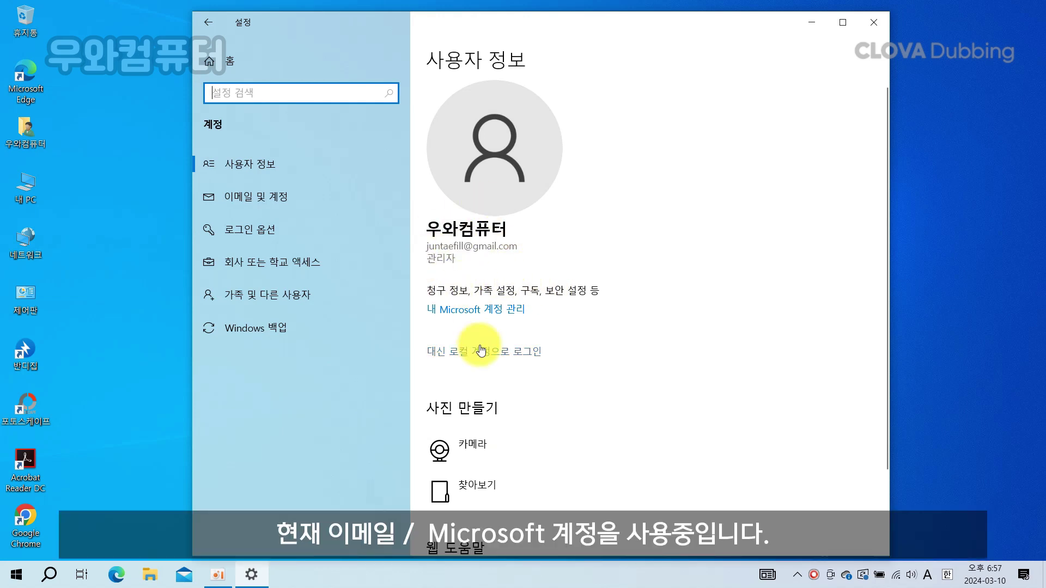
pyautogui.click(516, 361)
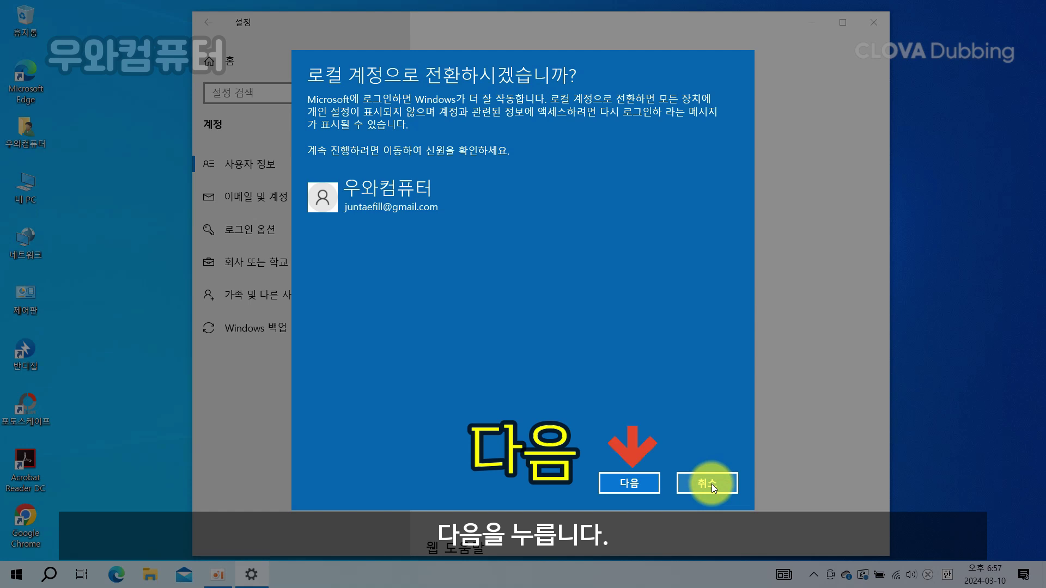
# Step: Verify identity with the account PIN, then enter 'admin' as the local user name
pyautogui.click(652, 484)
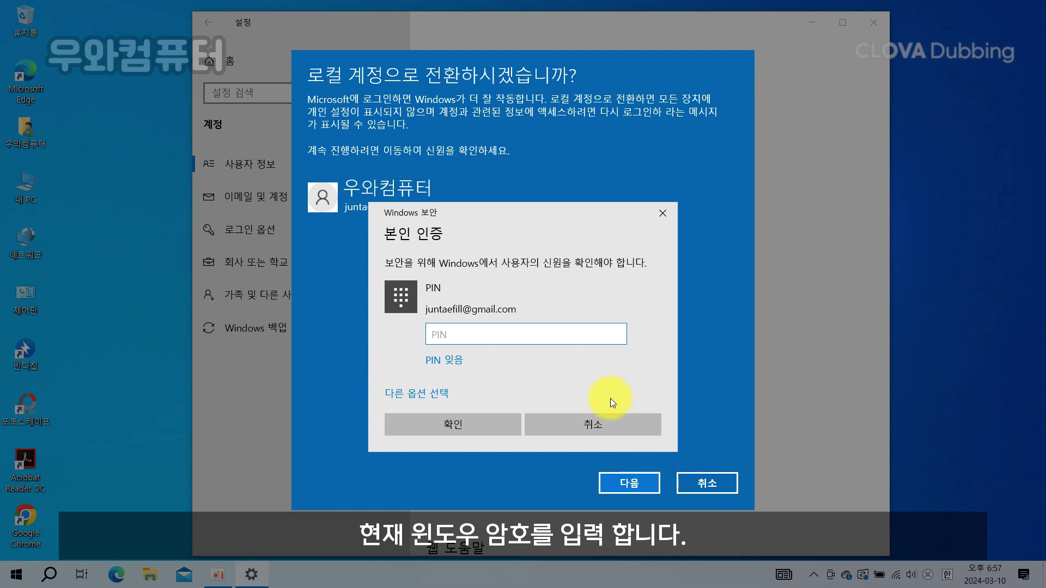
pyautogui.write('**********')
pyautogui.press('Return')
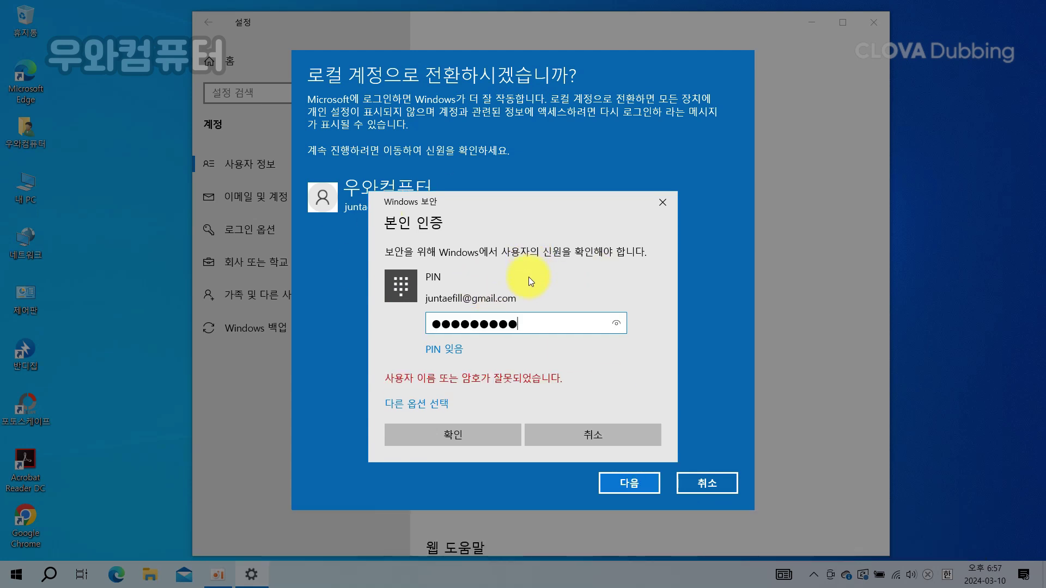
pyautogui.write('*')
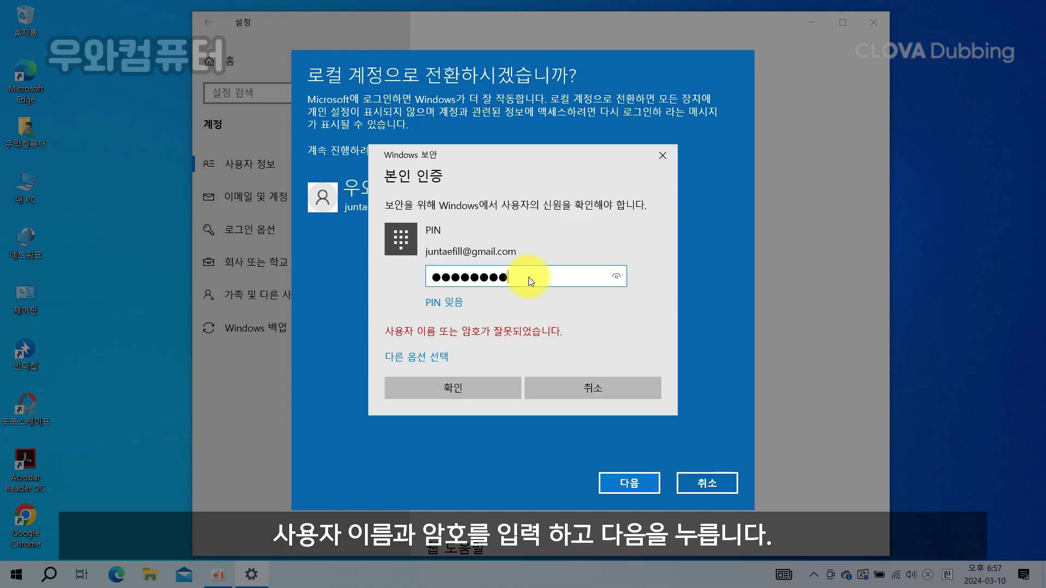
pyautogui.press('Return')
pyautogui.write('admin')
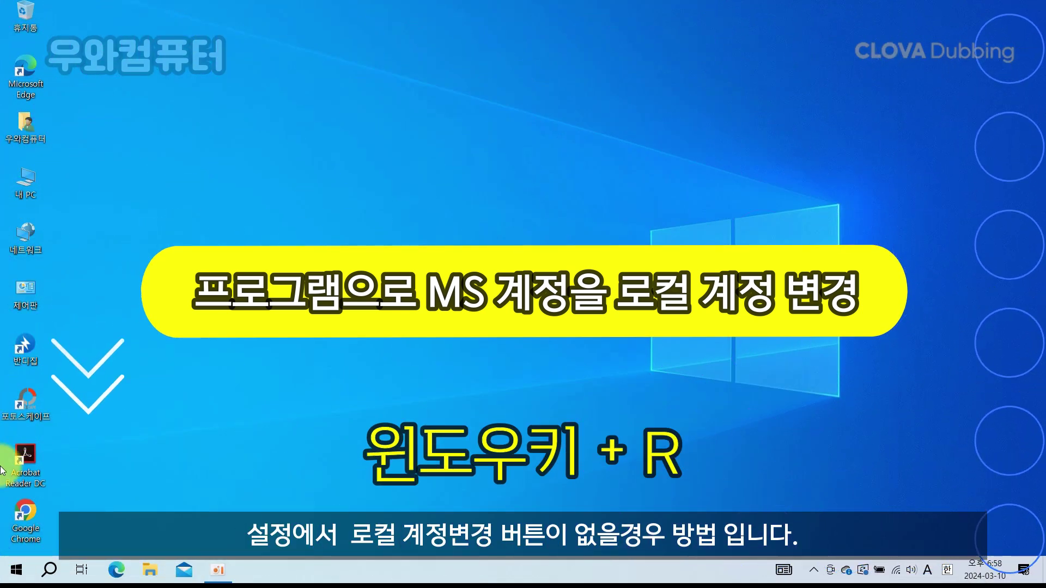
# Step: Run netplwiz from the Start right-click menu to open User Accounts
pyautogui.rightClick(16, 570)
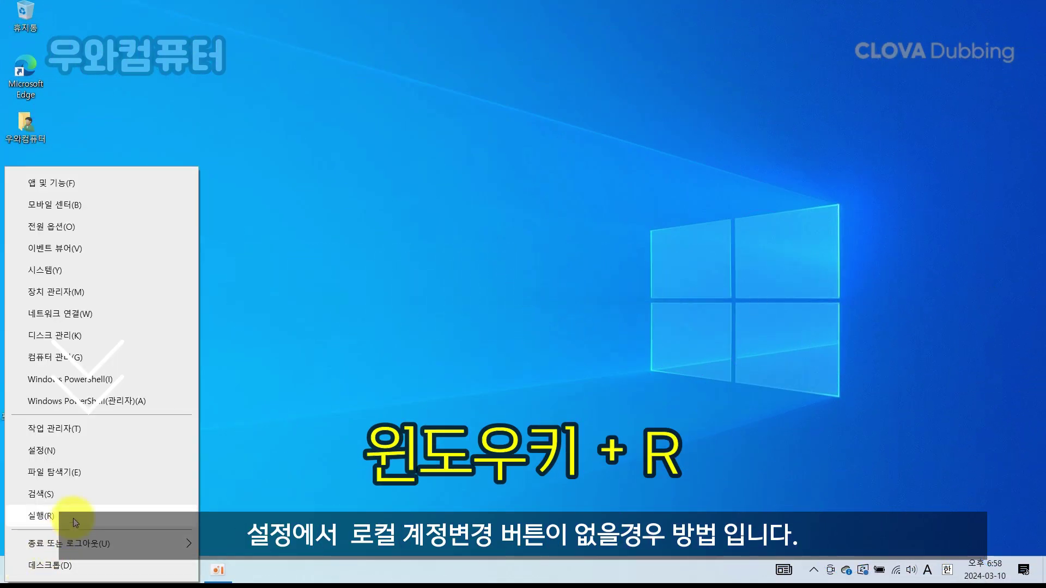
pyautogui.click(73, 518)
pyautogui.write('netp')
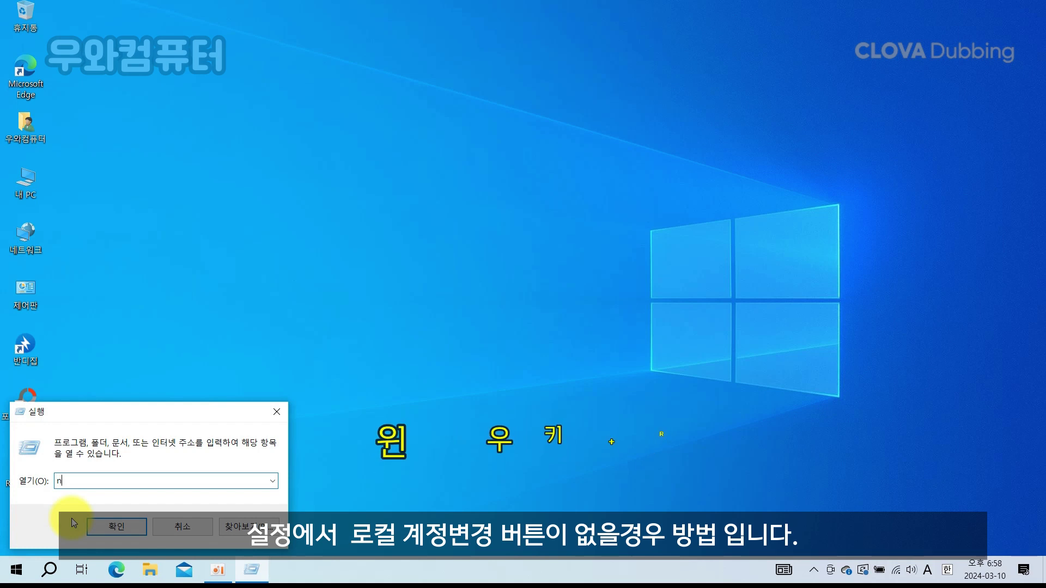
pyautogui.write('lwiz')
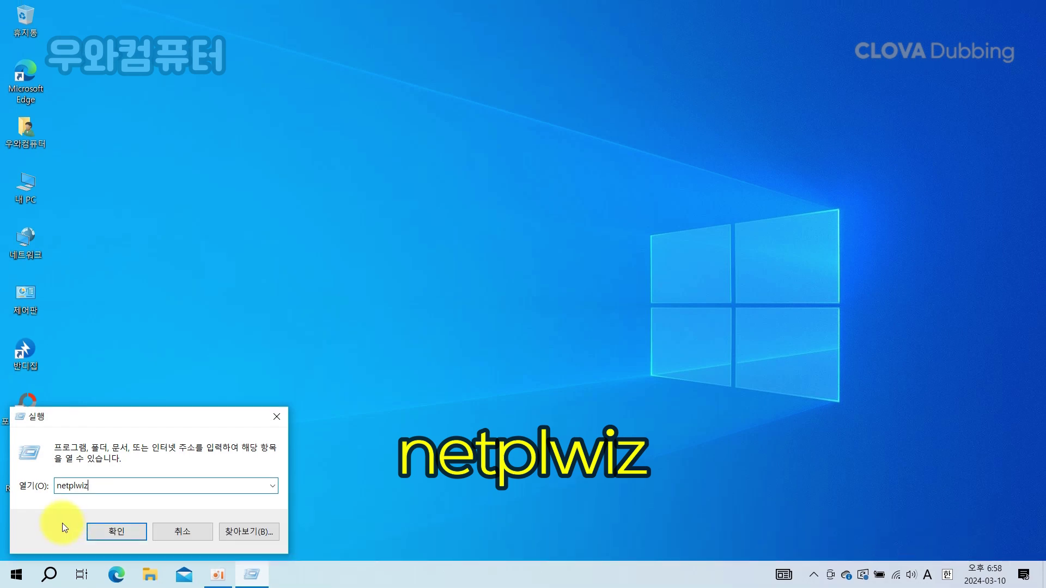
pyautogui.click(93, 534)
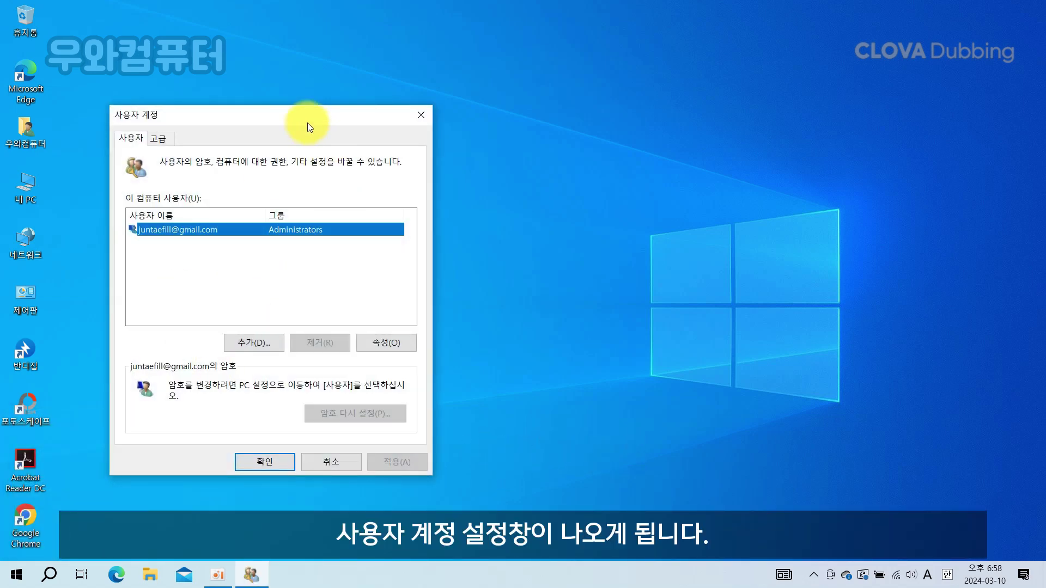
# Step: Center the User Accounts window and start adding a new user
pyautogui.moveTo(305, 113)
pyautogui.mouseDown()
pyautogui.moveTo(543, 178)
pyautogui.moveTo(380, 184)
pyautogui.mouseUp()
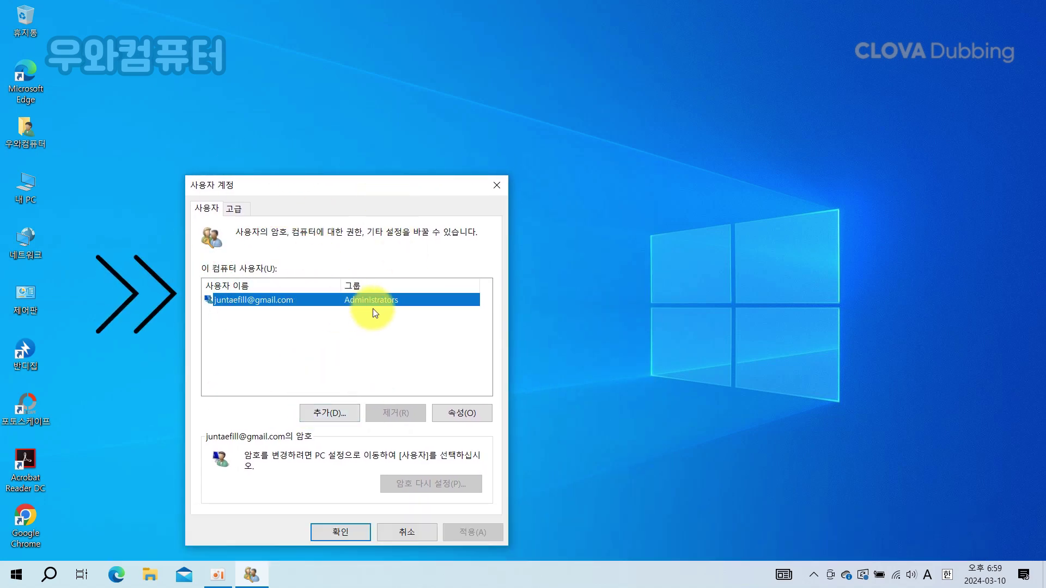
pyautogui.click(336, 414)
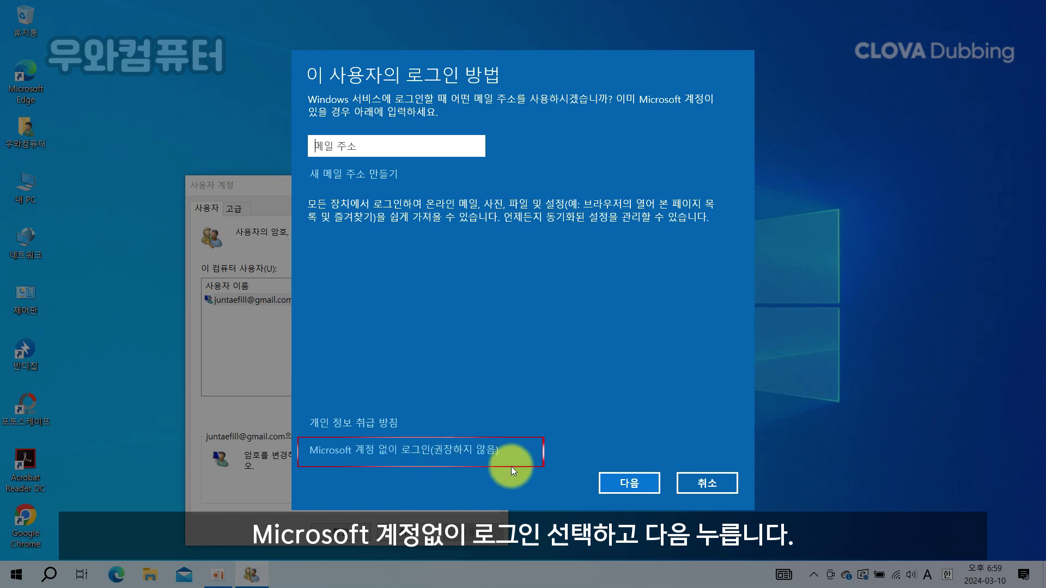
# Step: Choose a local account without a Microsoft account and enter the user name 'test'
pyautogui.click(483, 450)
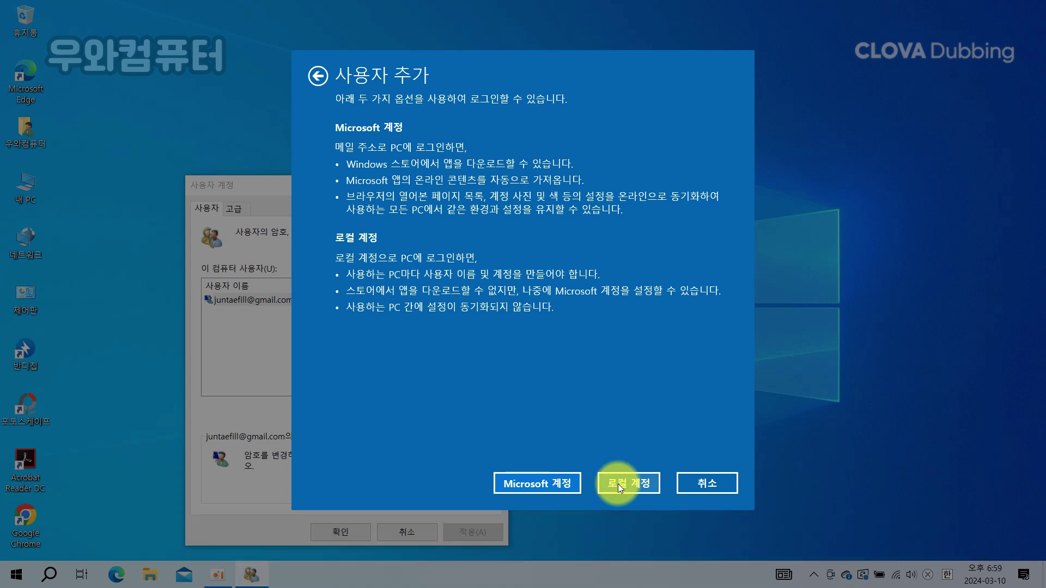
pyautogui.click(618, 484)
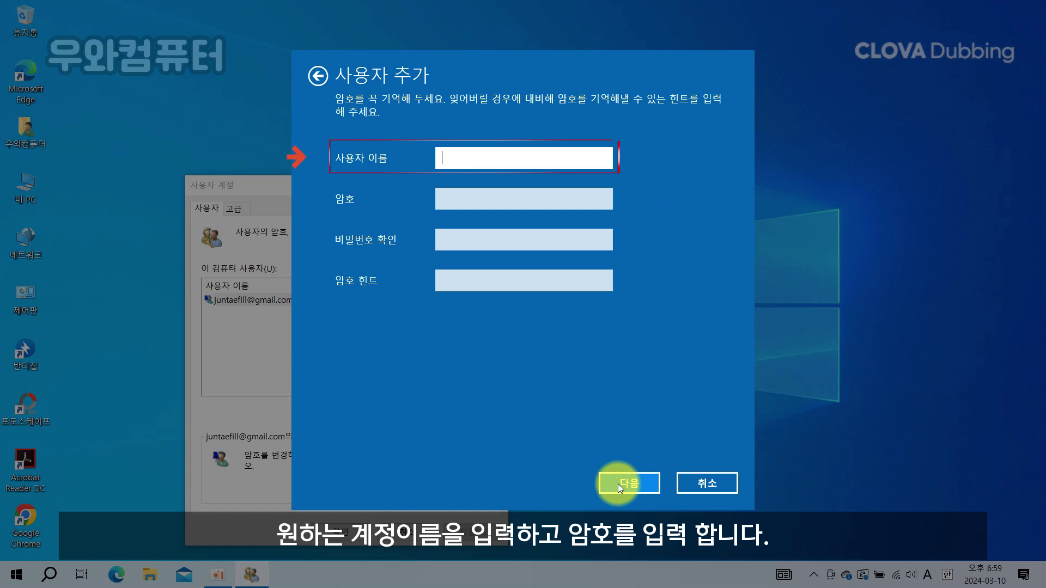
pyautogui.press('Hangul')
pyautogui.write('ㅅ')
pyautogui.press('BackSpace')
pyautogui.press('Hangul')
pyautogui.write('test')
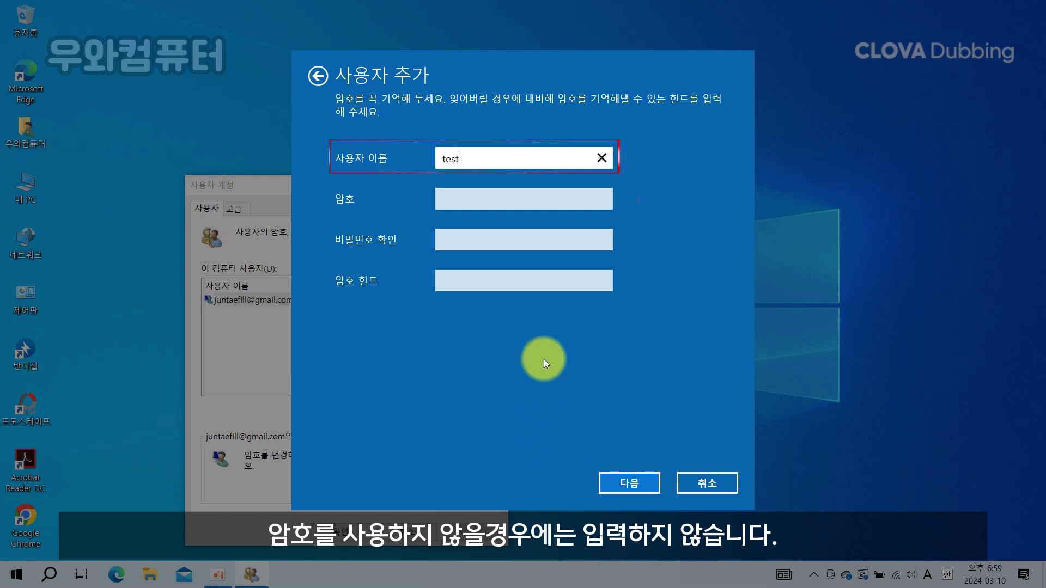
# Step: Leave the password, confirmation and hint blank and finish creating the test account
pyautogui.click(450, 201)
pyautogui.click(456, 236)
pyautogui.click(450, 279)
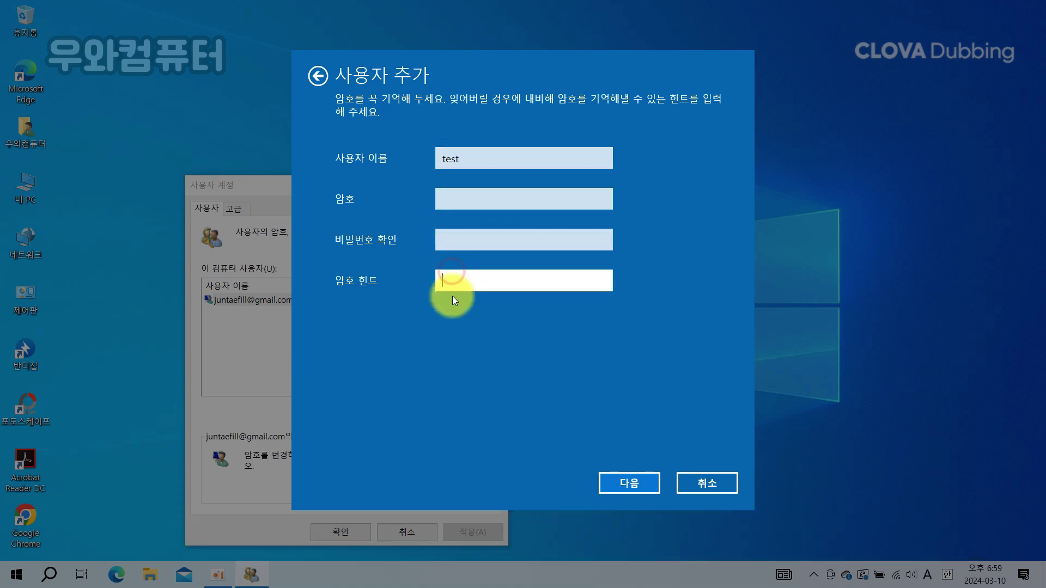
pyautogui.click(642, 484)
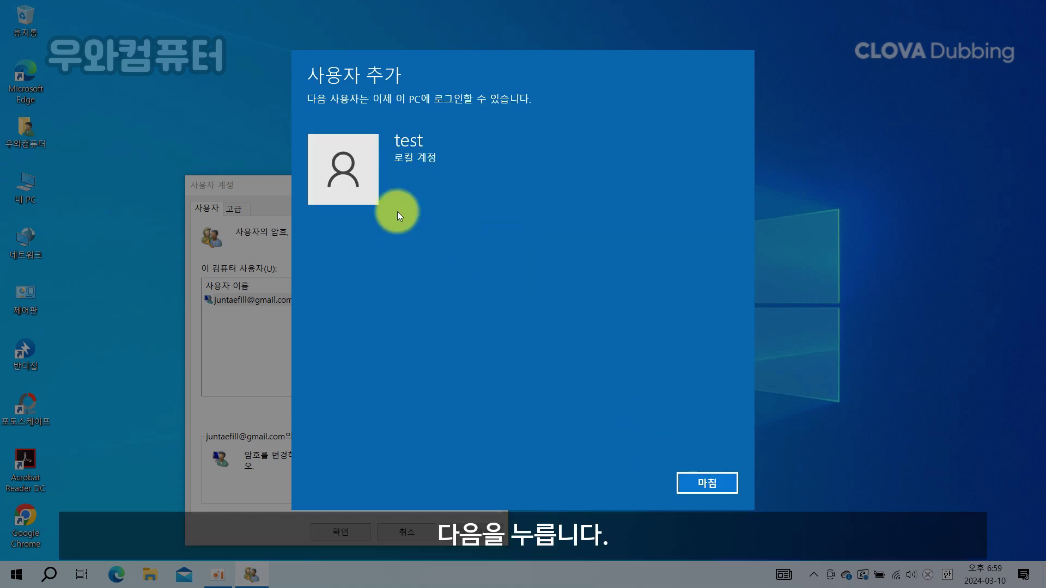
pyautogui.click(705, 484)
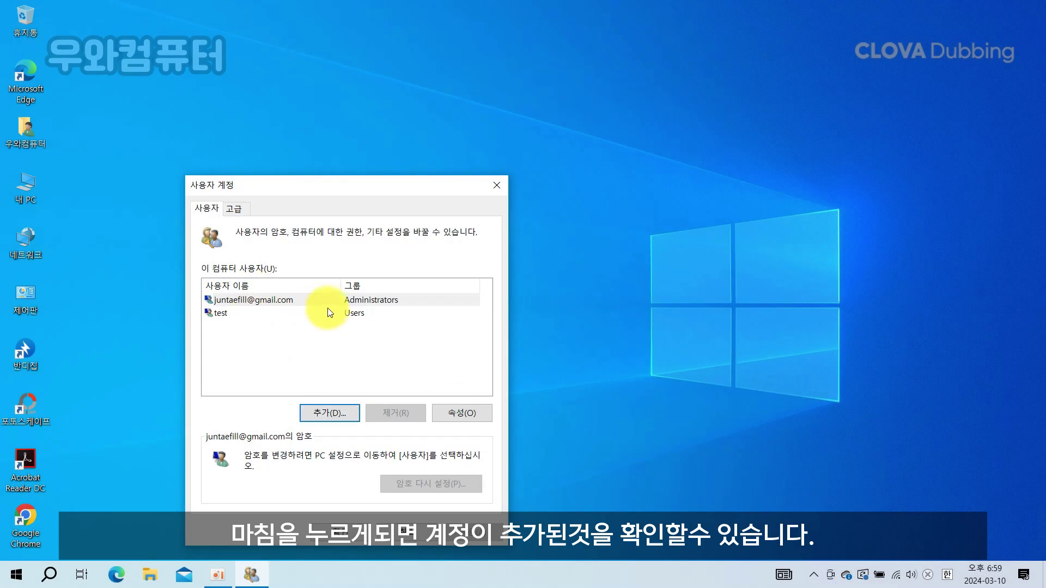
# Step: In the test user's properties, set its group membership to Administrator and apply
pyautogui.click(223, 316)
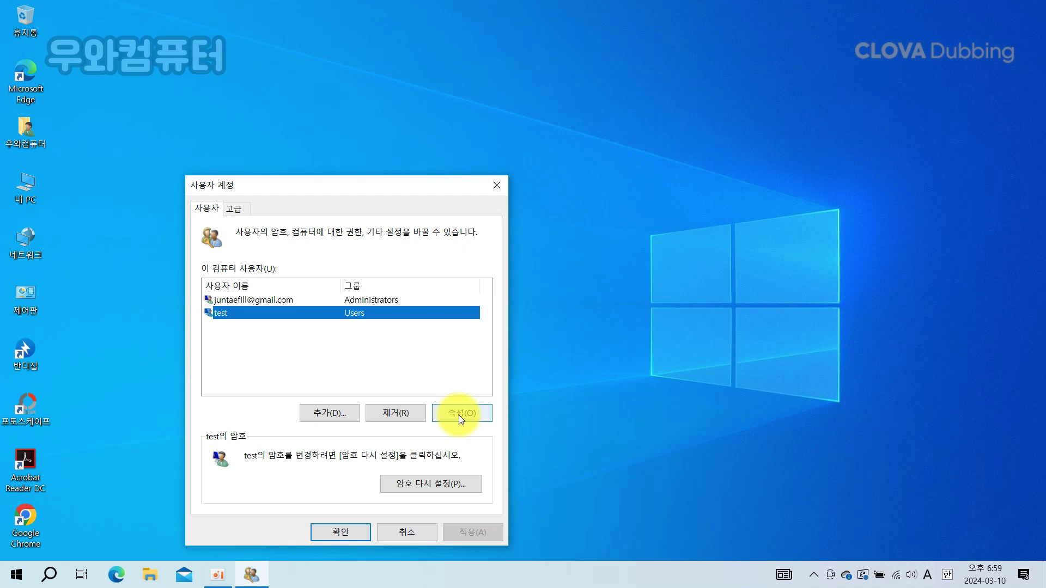
pyautogui.click(459, 414)
pyautogui.moveTo(390, 200); pyautogui.dragTo(696, 188)
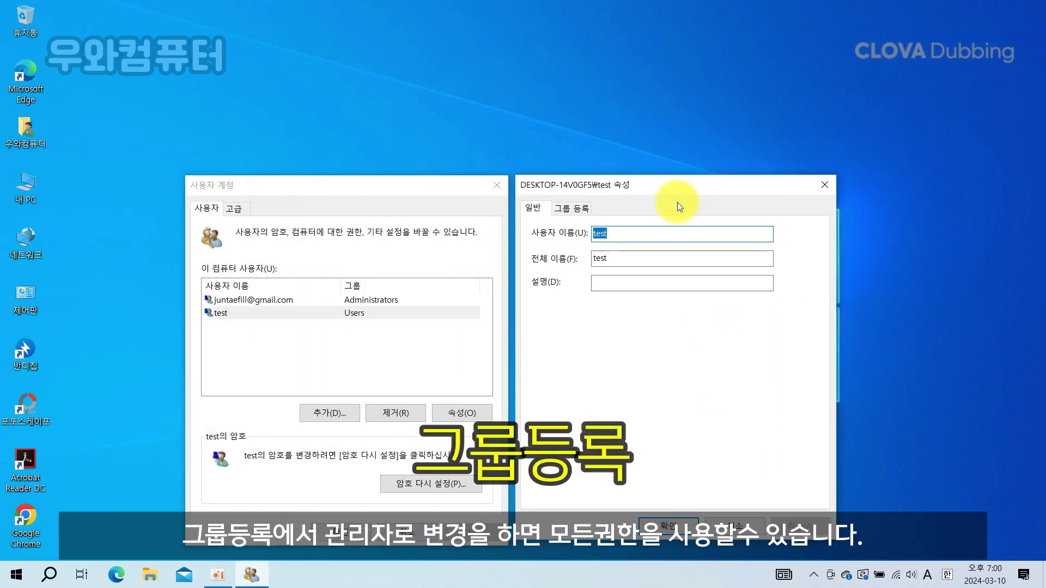
pyautogui.click(580, 210)
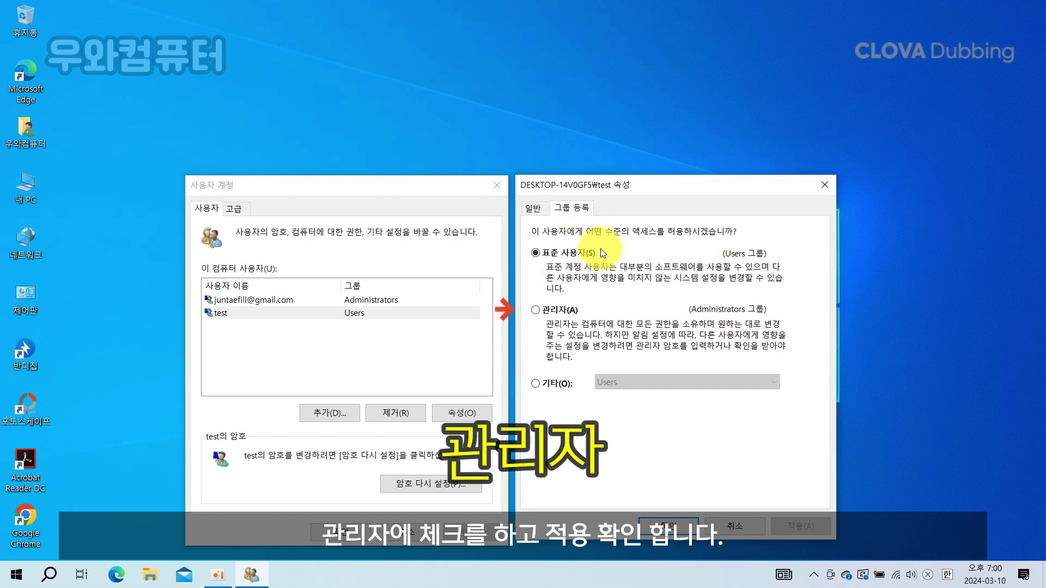
pyautogui.click(537, 311)
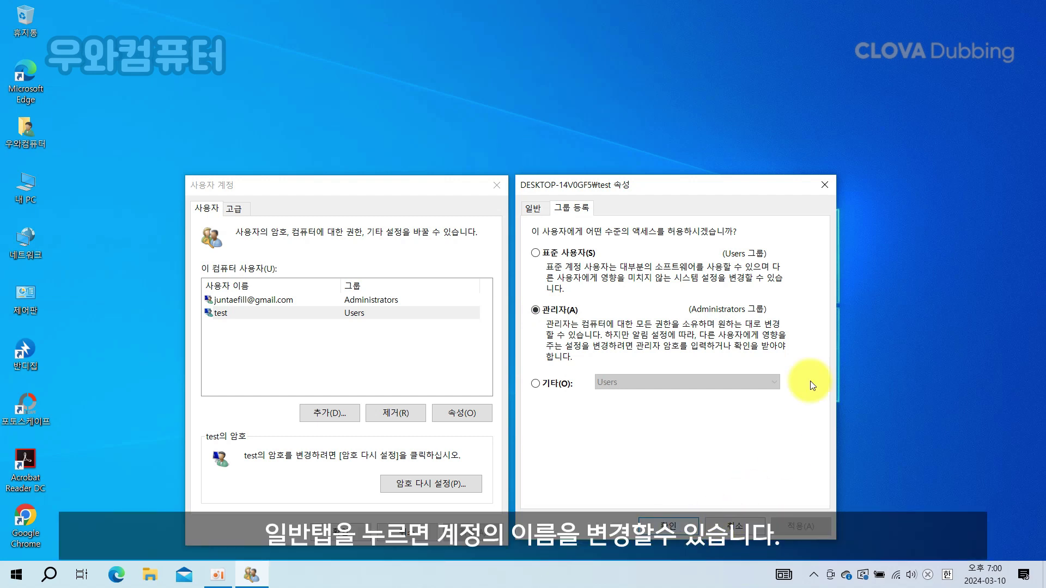
pyautogui.click(531, 208)
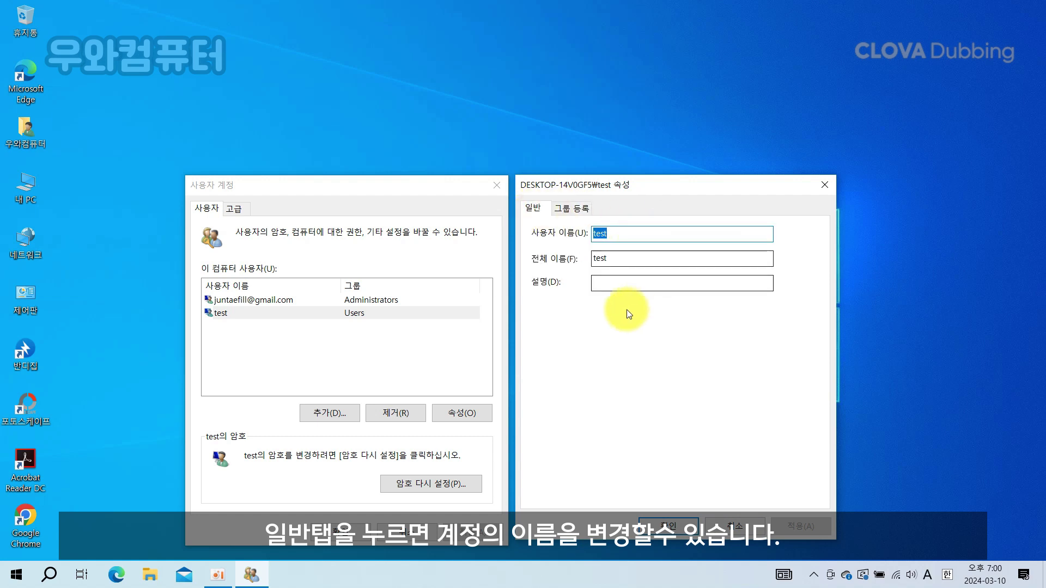
pyautogui.click(674, 231)
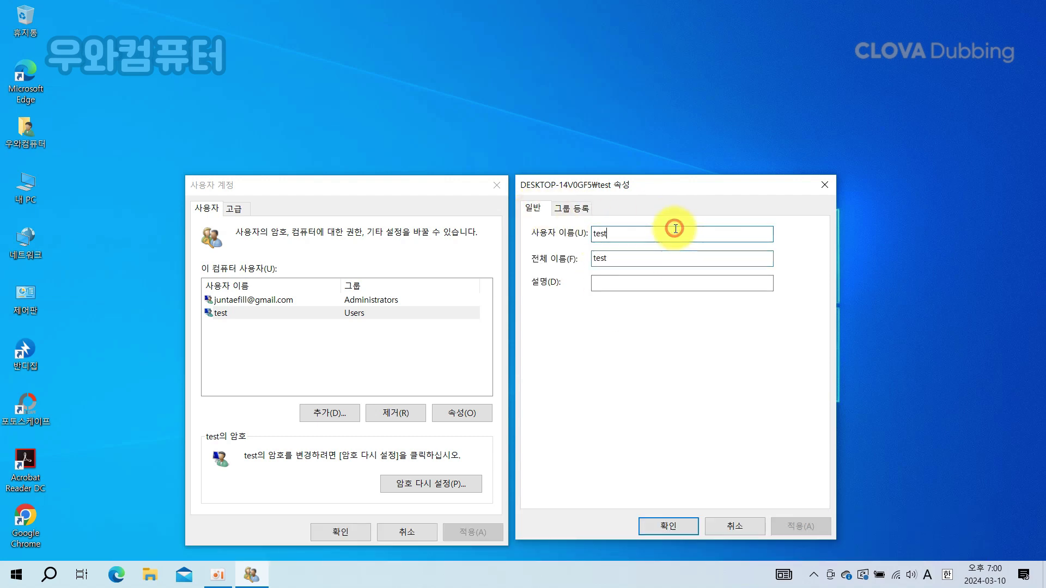
pyautogui.click(662, 524)
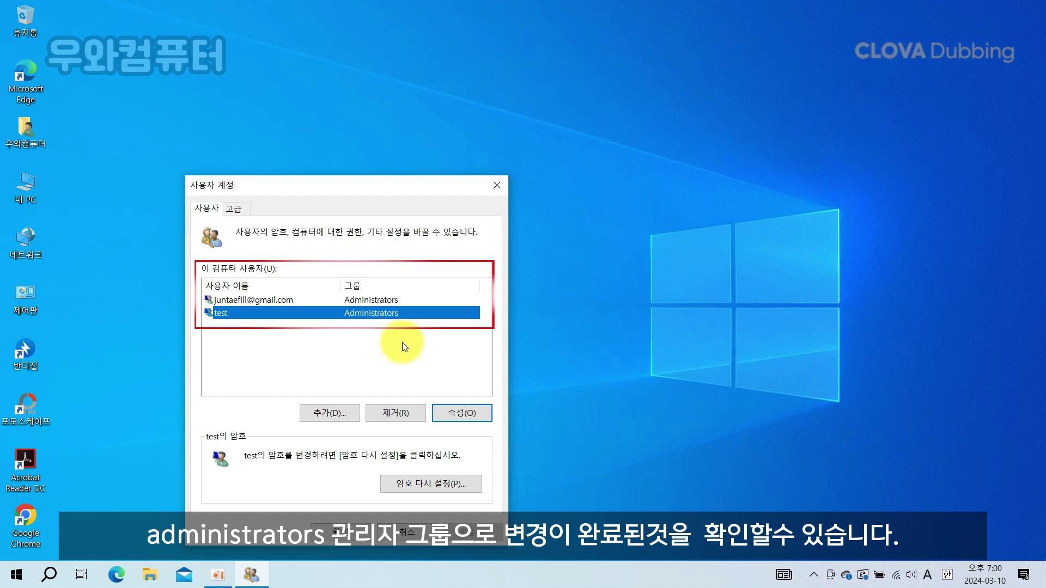
# Step: Reselect the test user and save the changes, closing User Accounts with OK
pyautogui.click(286, 301)
pyautogui.click(281, 314)
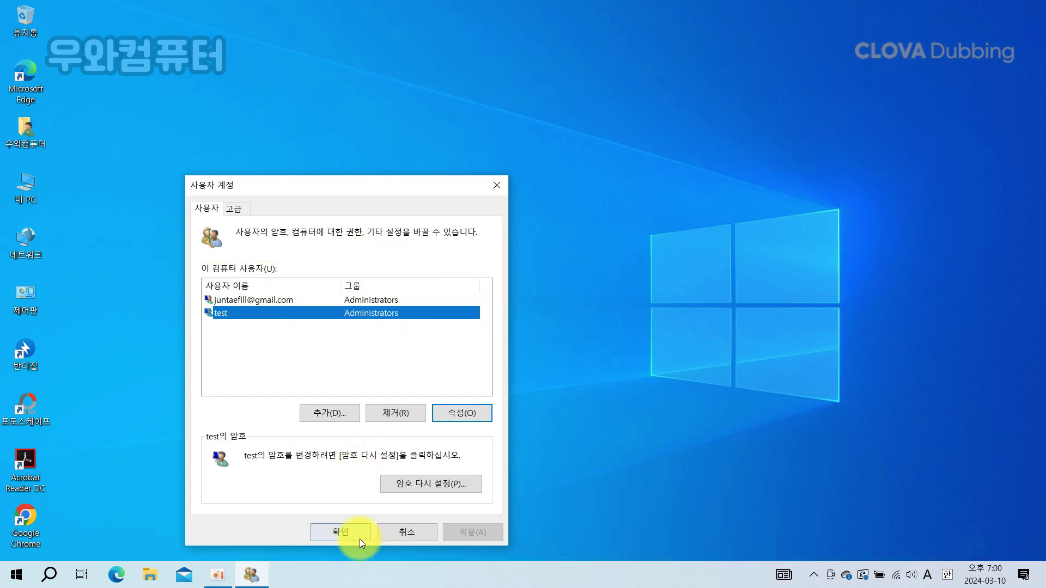
pyautogui.click(343, 532)
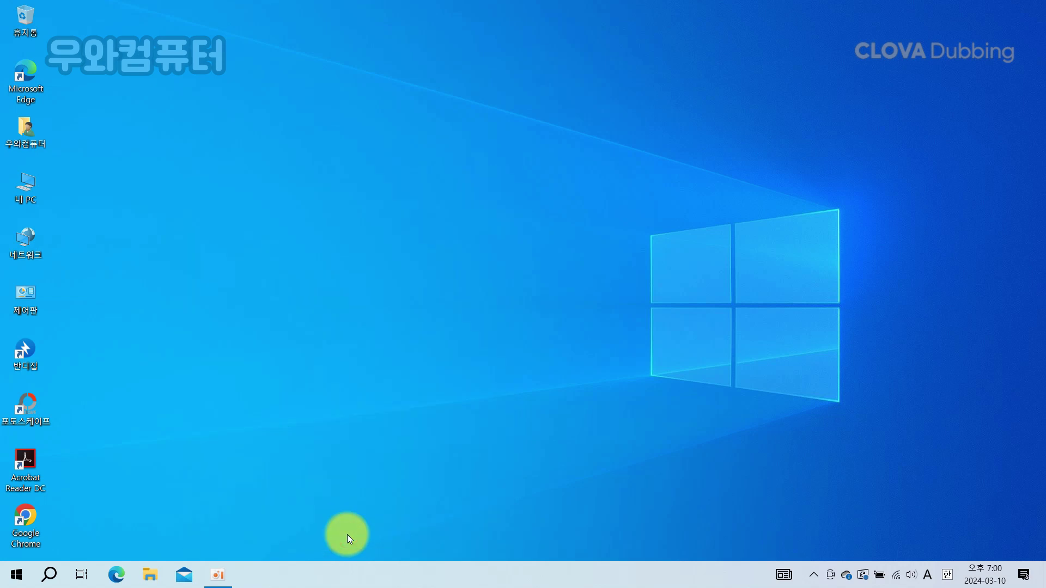
pyautogui.rightClick(17, 574)
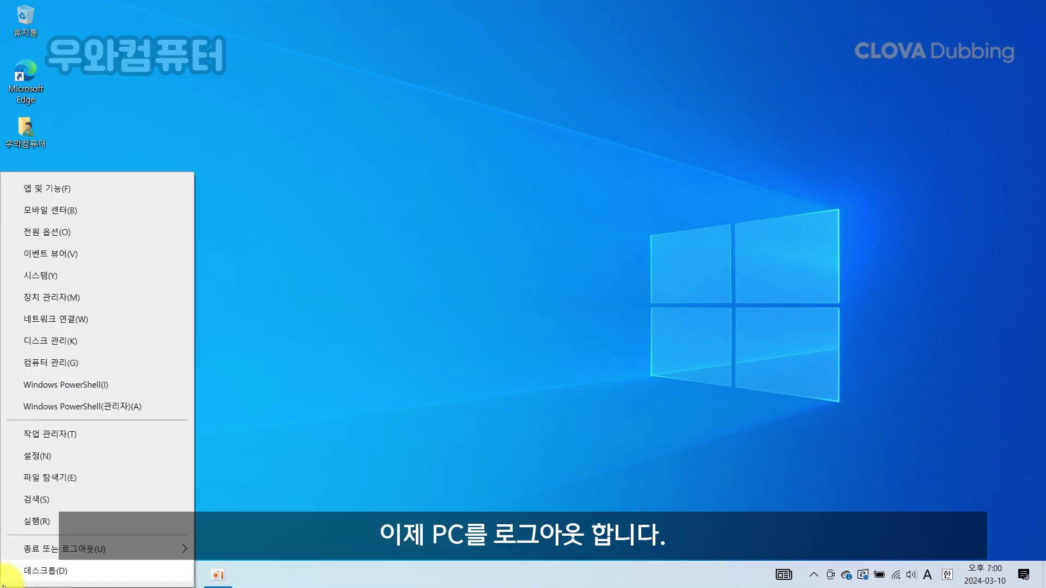
# Step: Sign out through Start's 종료 또는 로그아웃 menu and sign back in as test
pyautogui.moveTo(134, 556)
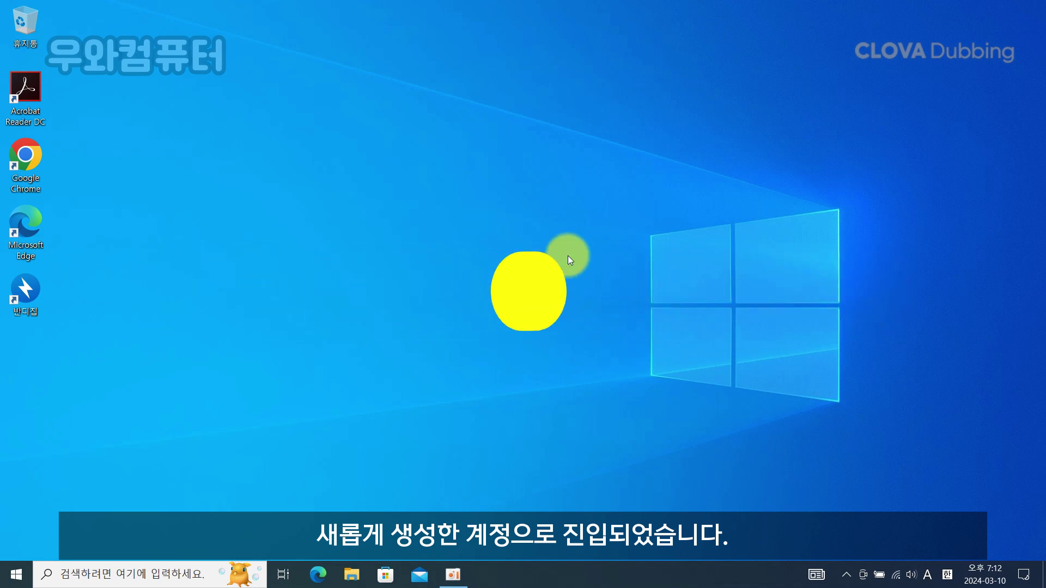
# Step: Go to Personalization > Themes and open the desktop icon settings
pyautogui.rightClick(568, 256)
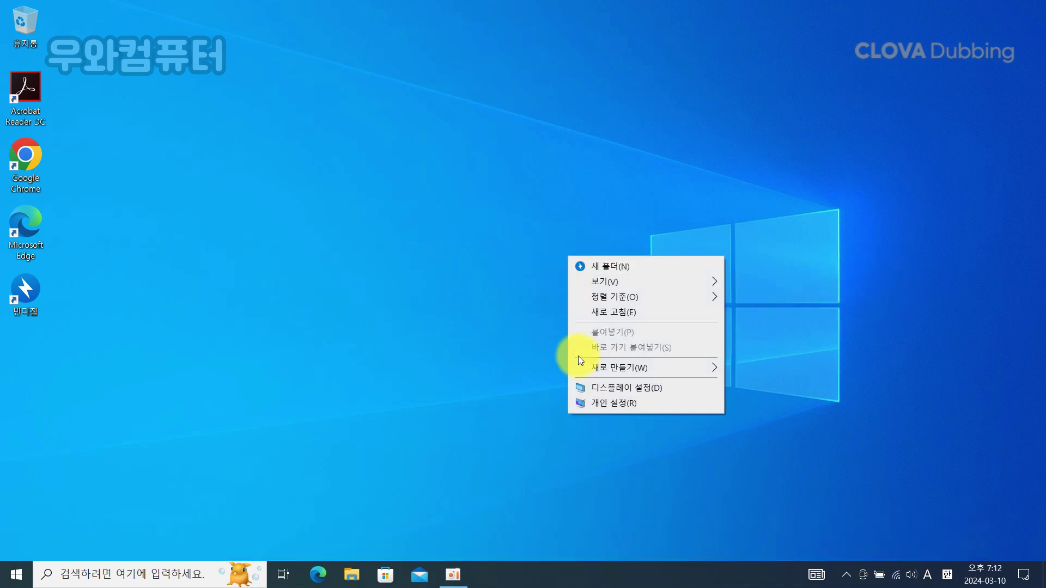
pyautogui.click(609, 403)
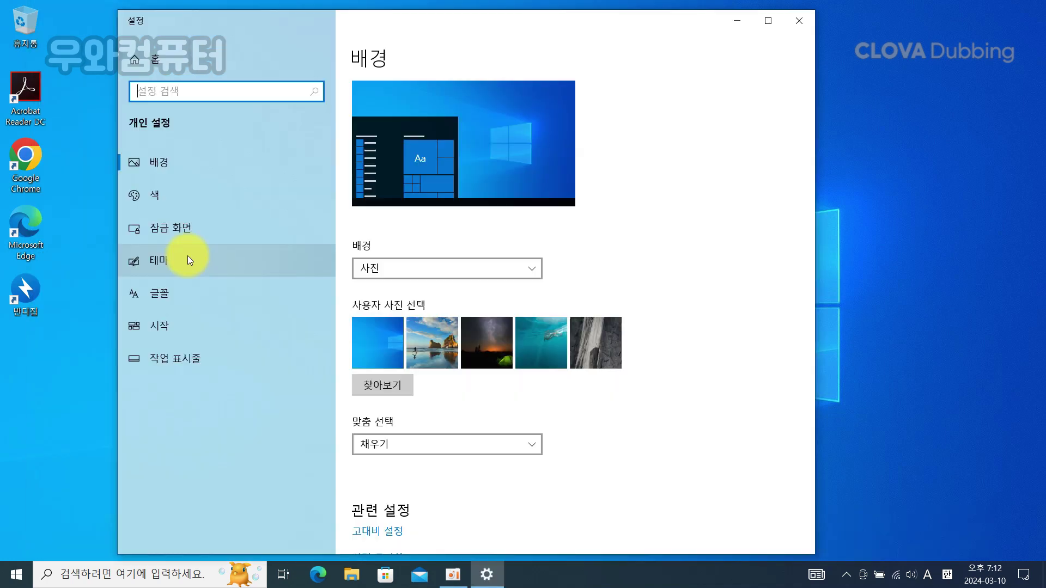
pyautogui.click(187, 256)
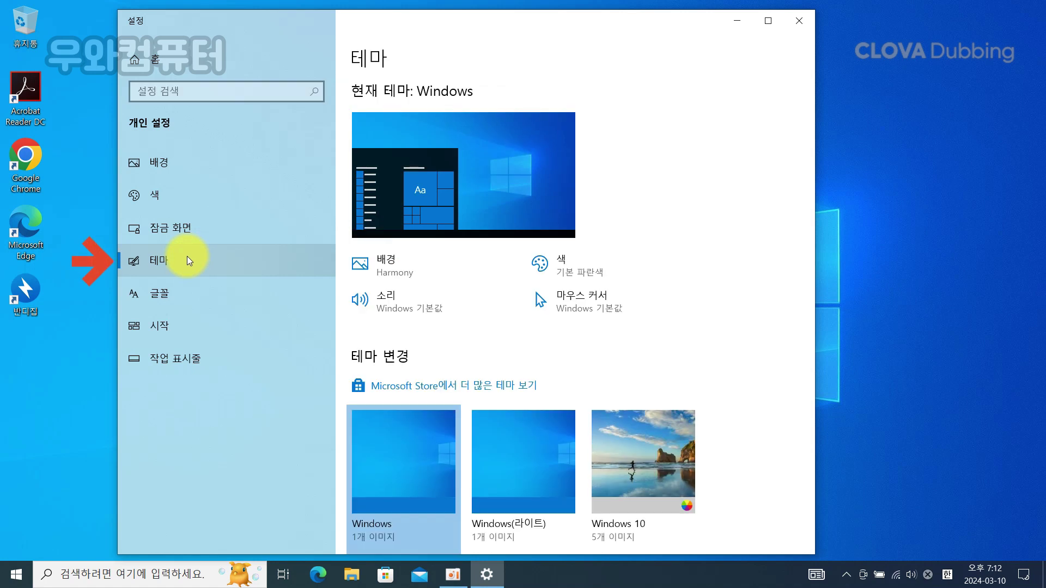
pyautogui.scroll(-5, 452, 352)
pyautogui.scroll(-4, 452, 352)
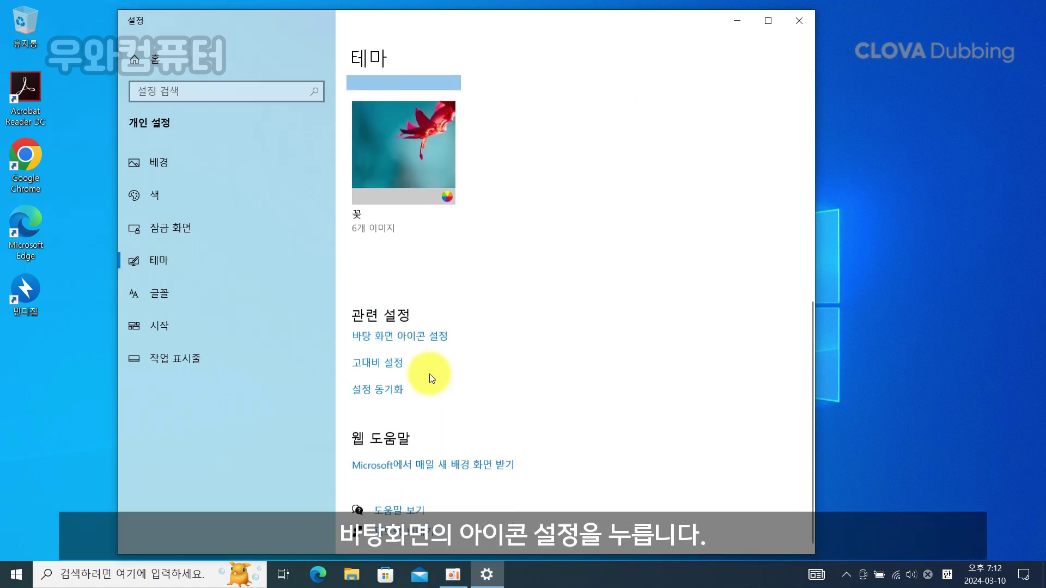
pyautogui.click(429, 344)
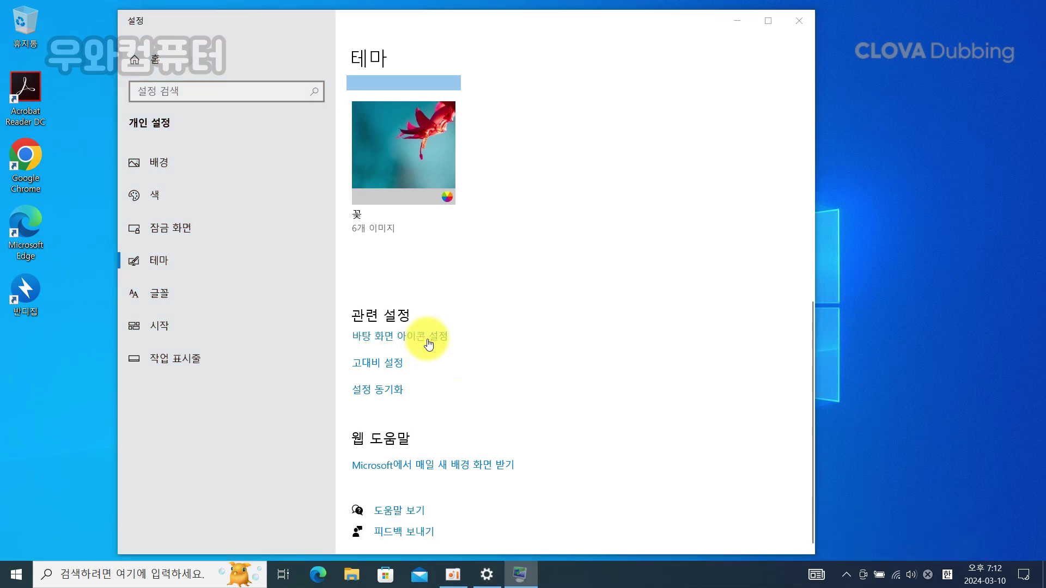
# Step: Enable the Computer, user files, Network and Control Panel desktop icons, apply, and close Settings
pyautogui.click(121, 154)
pyautogui.click(102, 165)
pyautogui.click(102, 187)
pyautogui.click(214, 165)
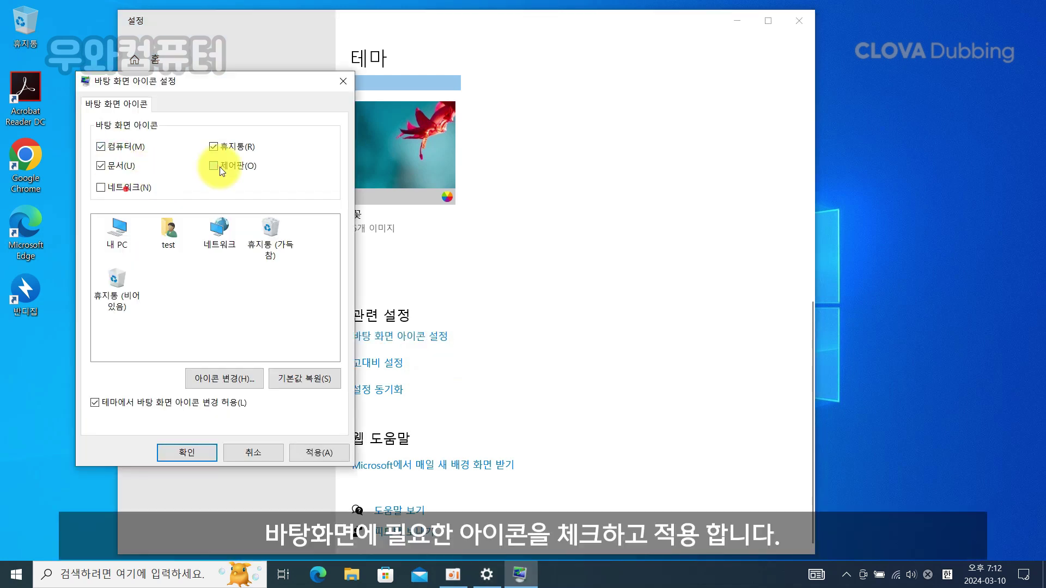
pyautogui.click(322, 452)
pyautogui.click(195, 451)
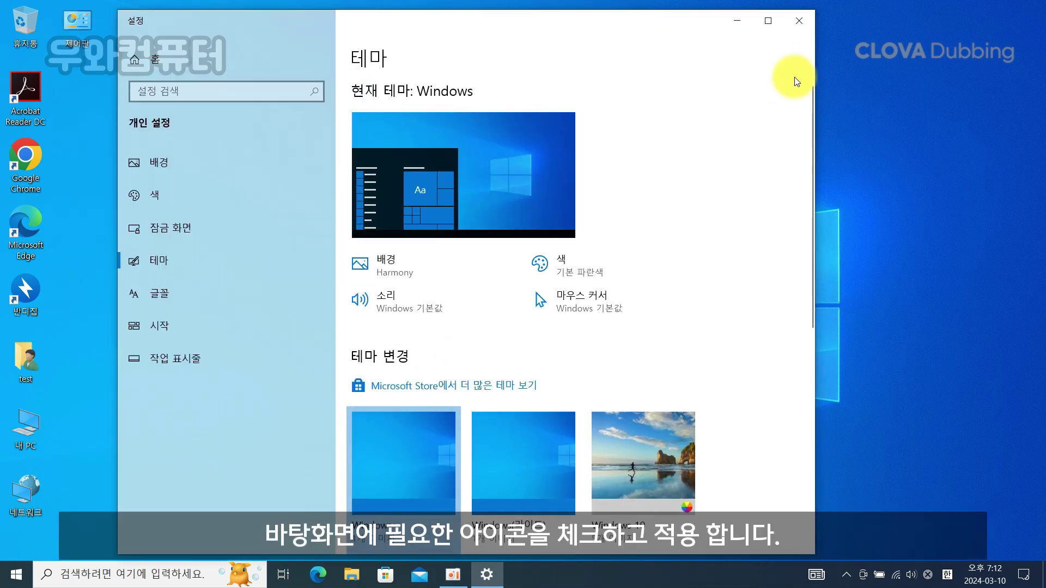
pyautogui.click(797, 21)
pyautogui.rightClick(292, 201)
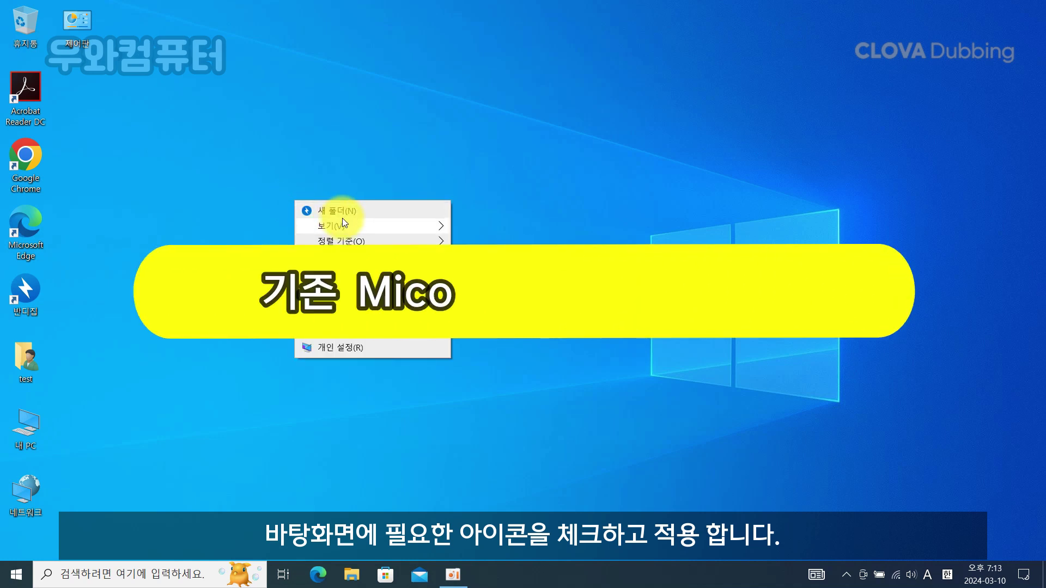
# Step: Set the desktop icons to small and relaunch netplwiz from the Run dialog
pyautogui.moveTo(342, 218)
pyautogui.click(469, 248)
pyautogui.press('super+x')
pyautogui.click(58, 525)
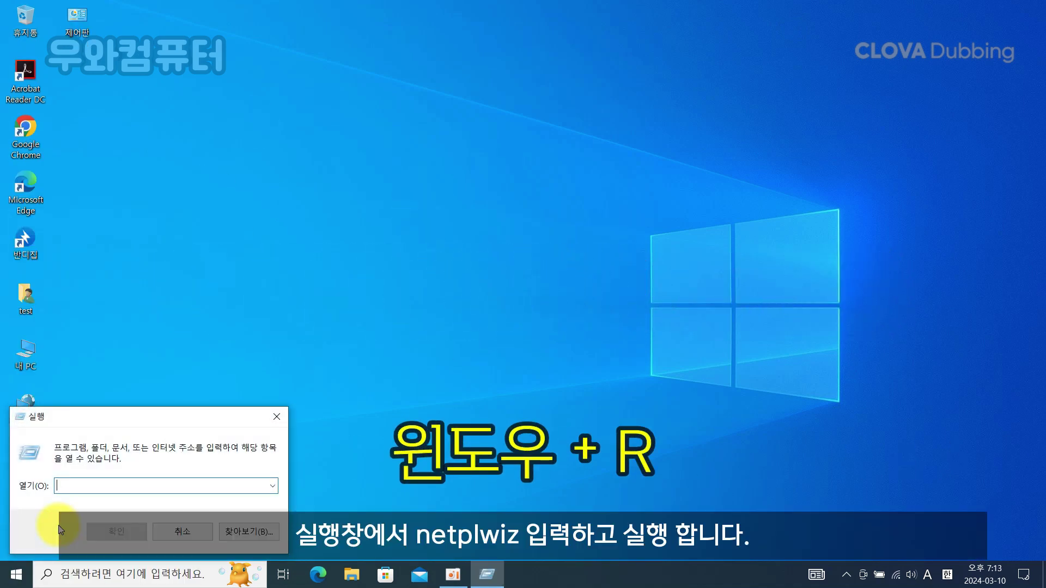
pyautogui.write('netplwiz')
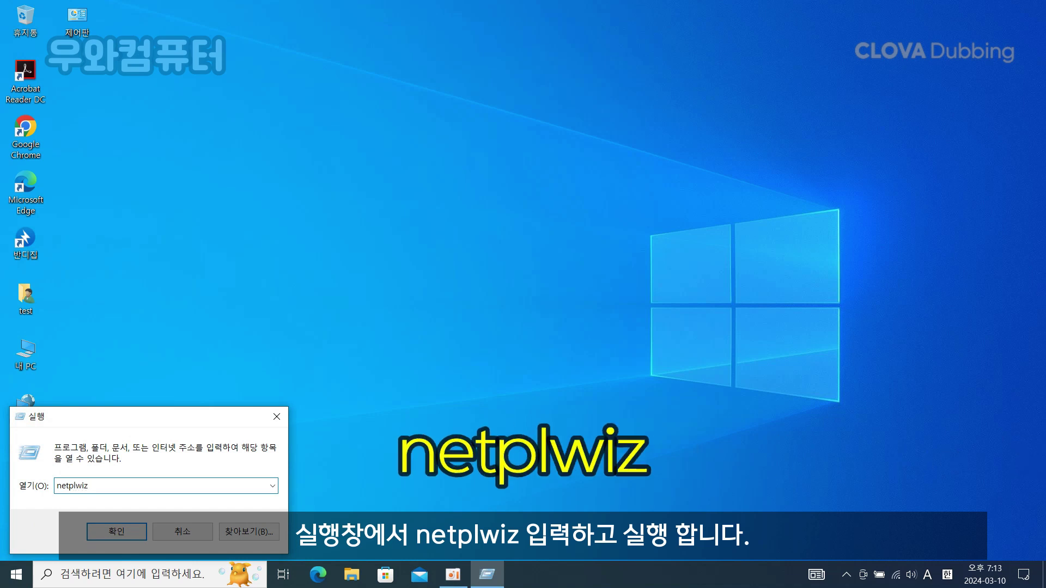
pyautogui.click(109, 529)
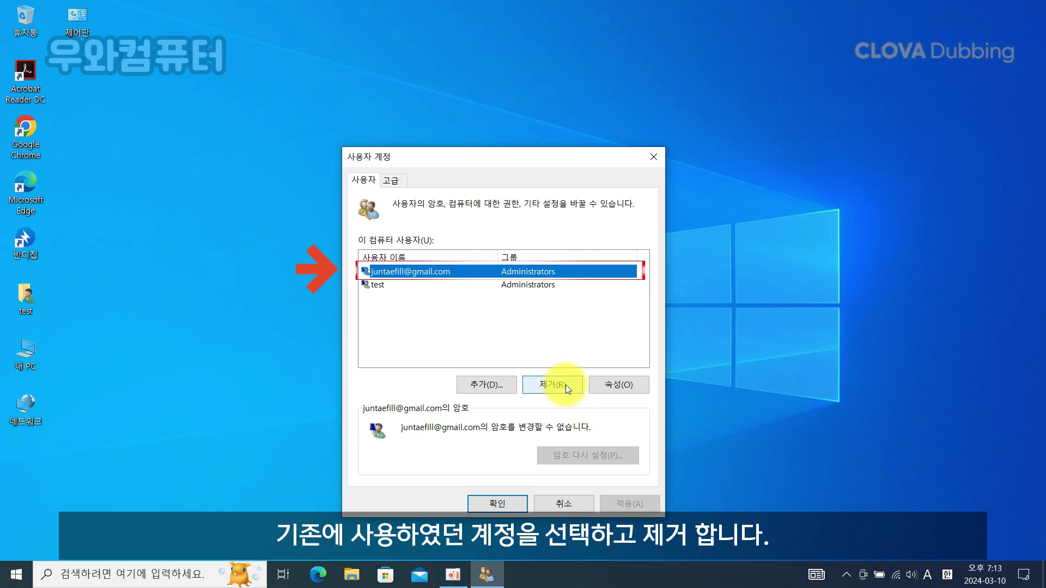
# Step: Remove the old Microsoft account, confirm with 예, and close User Accounts with 확인
pyautogui.click(566, 384)
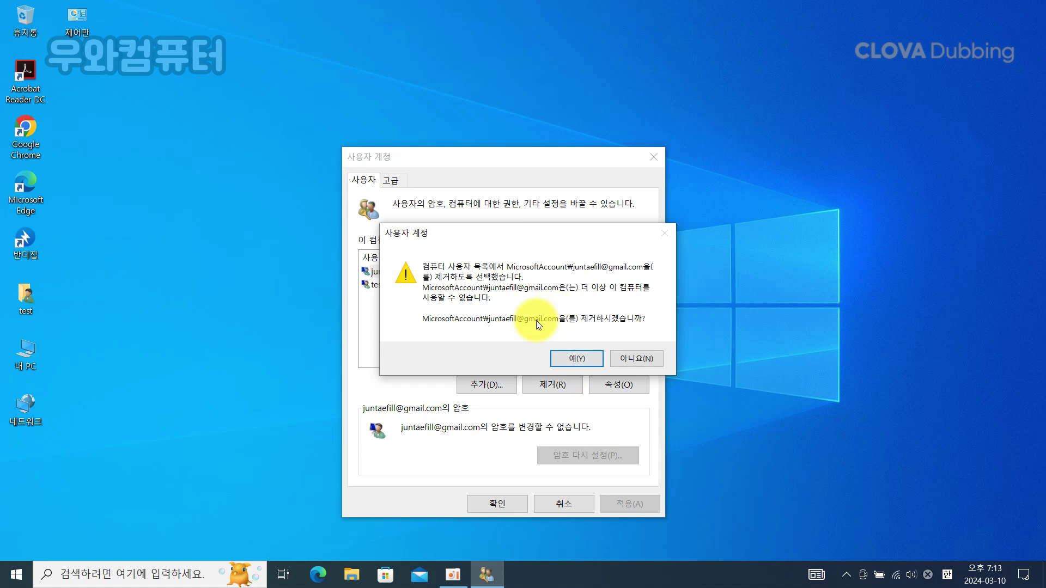
pyautogui.click(573, 357)
pyautogui.click(479, 311)
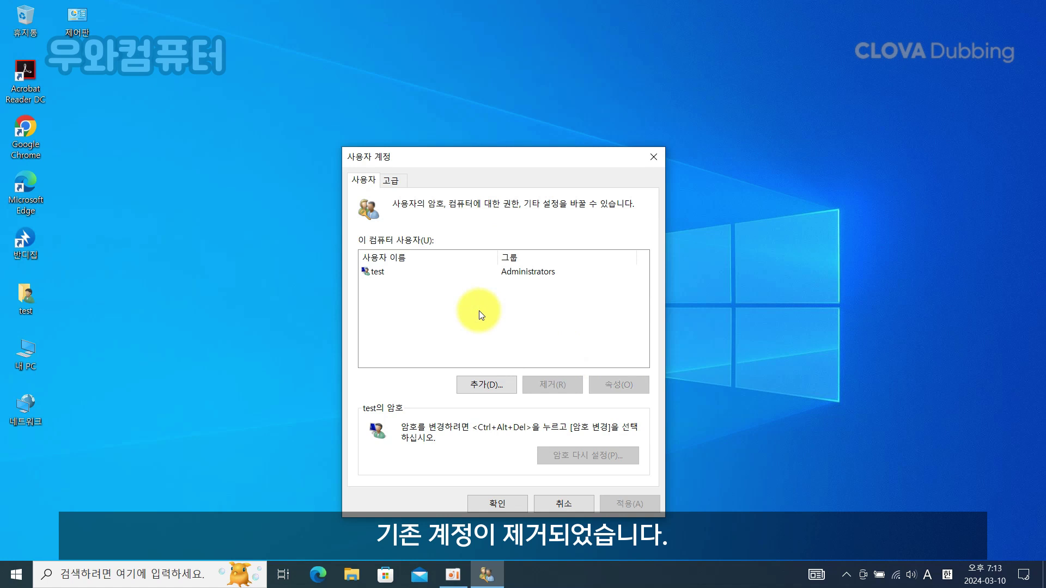
pyautogui.click(497, 504)
pyautogui.press('super+i')
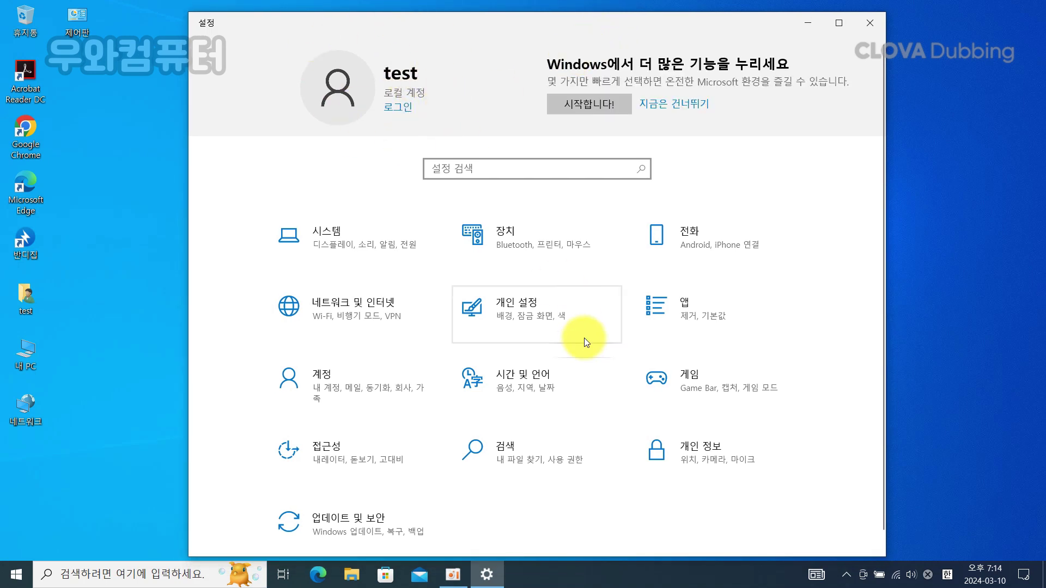
# Step: Check the Accounts 사용자 정보 page showing TEST as a 로컬 계정 관리자
pyautogui.click(374, 401)
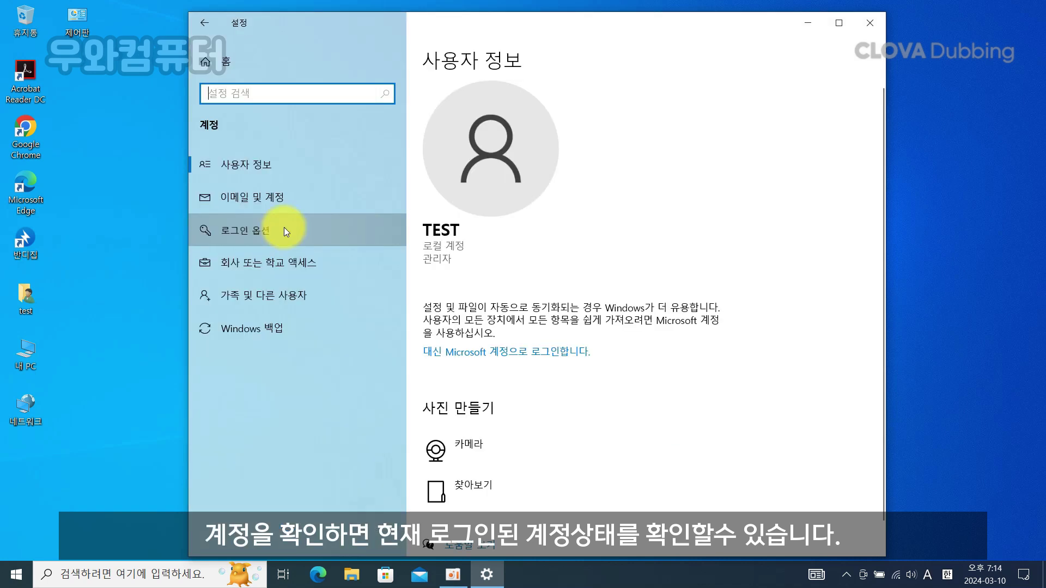
pyautogui.click(284, 231)
pyautogui.click(281, 166)
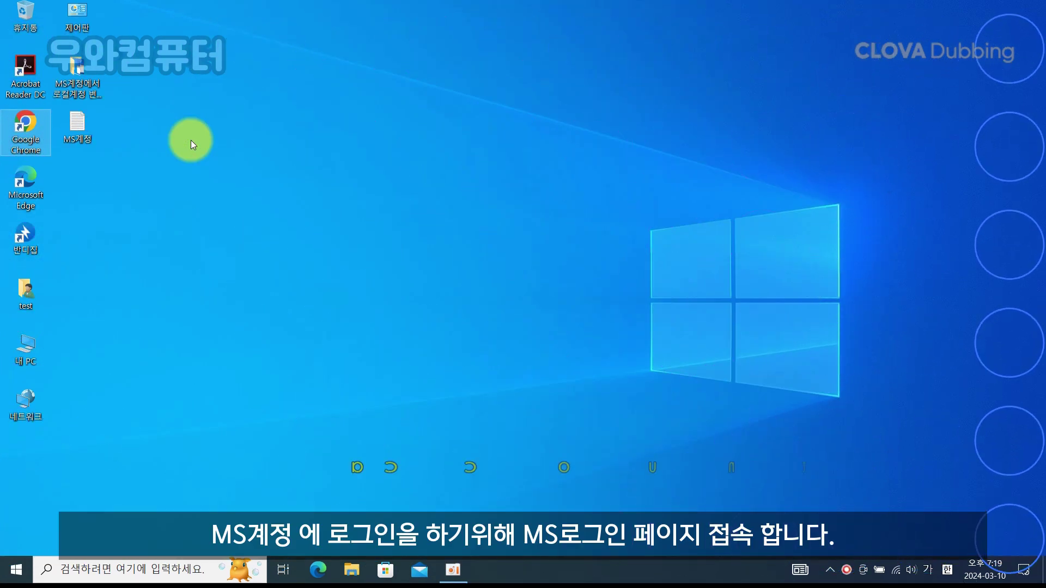
# Step: Load account.microsoft.com in a maximized browser window and begin signing in
pyautogui.press('Return')
pyautogui.hotkey('ctrl', 'v')
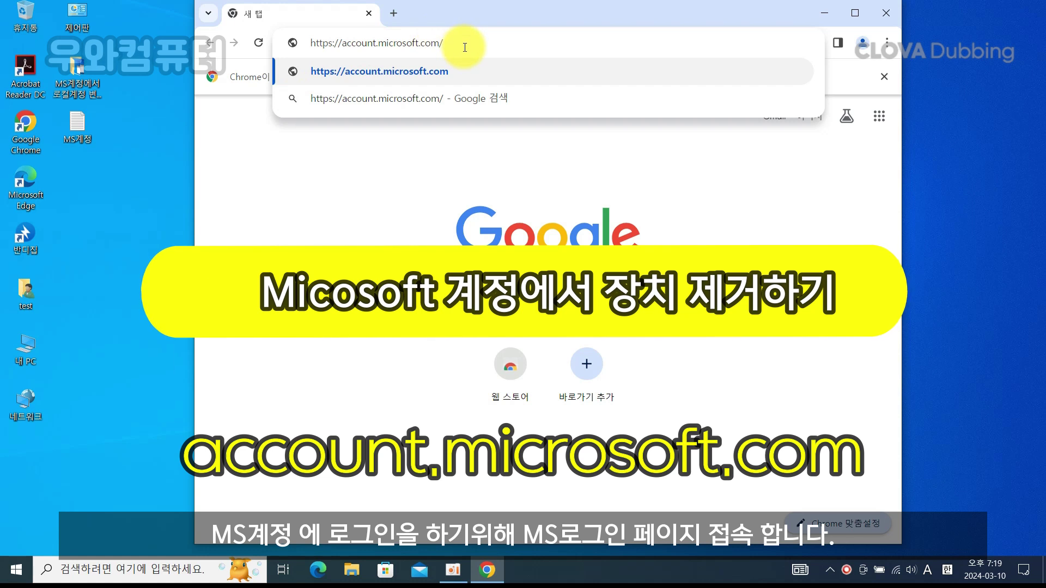
pyautogui.press('Return')
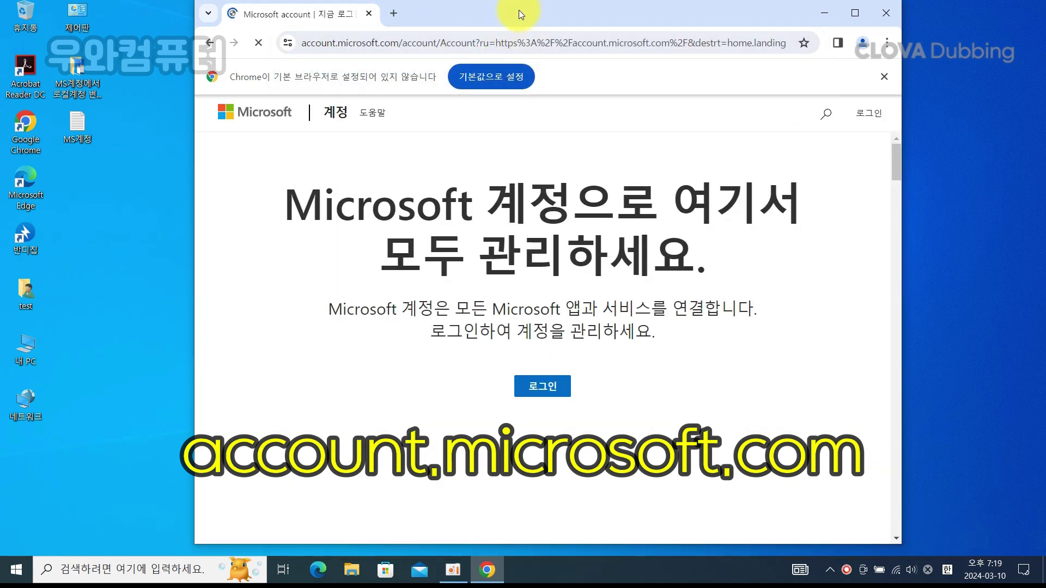
pyautogui.doubleClick(518, 10)
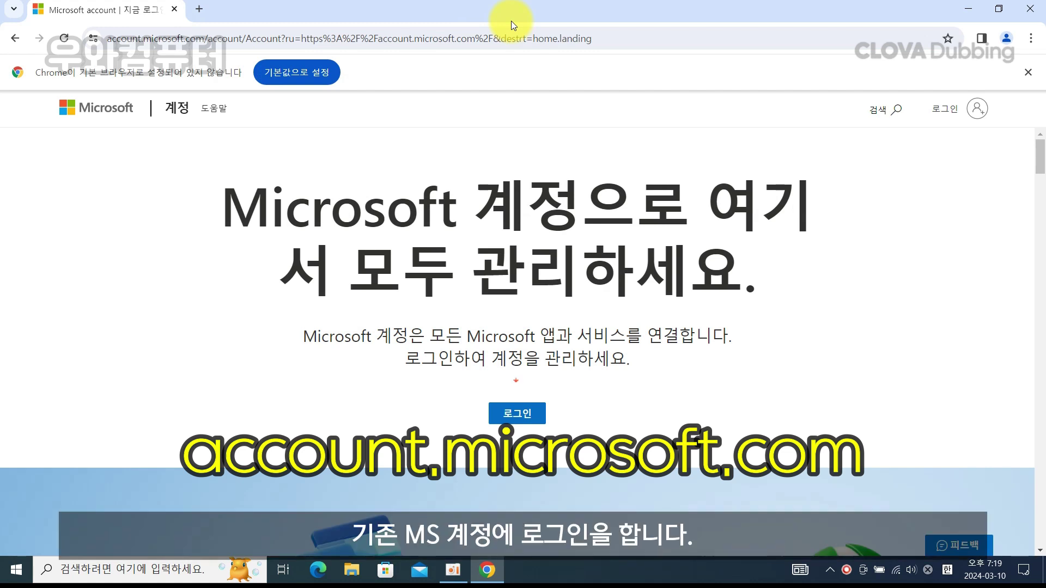
pyautogui.click(522, 415)
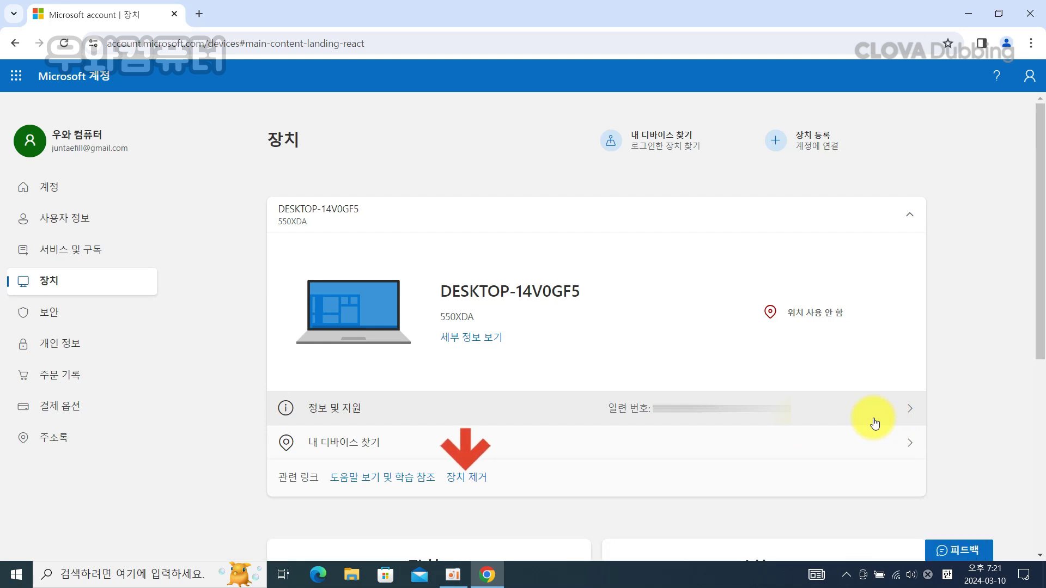
# Step: Remove DESKTOP-14V0GF5 with 장치 제거, confirming readiness, and acknowledge the 디바이스 제거됨 notice
pyautogui.click(479, 482)
pyautogui.click(490, 342)
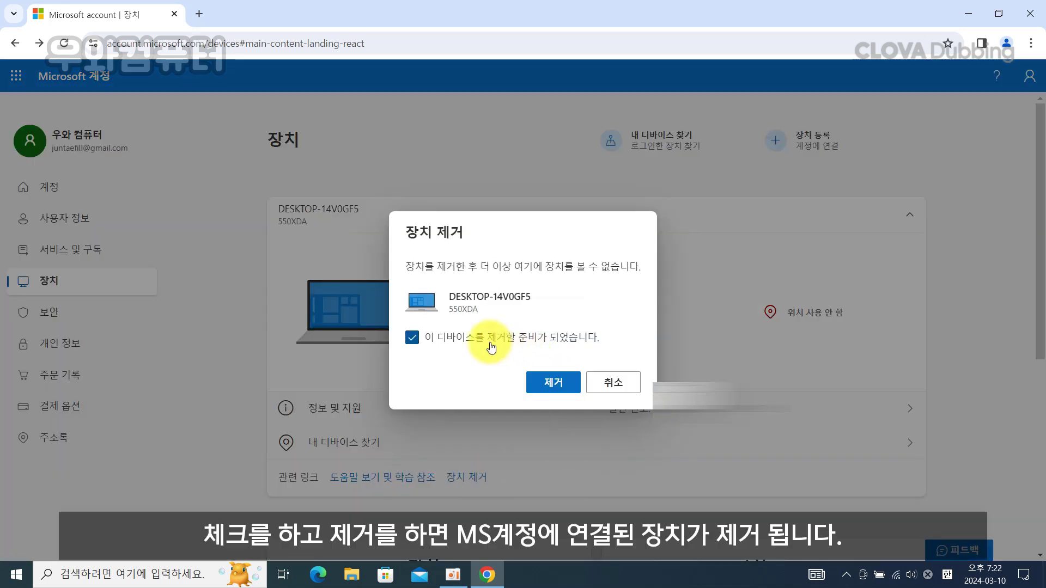
pyautogui.click(546, 386)
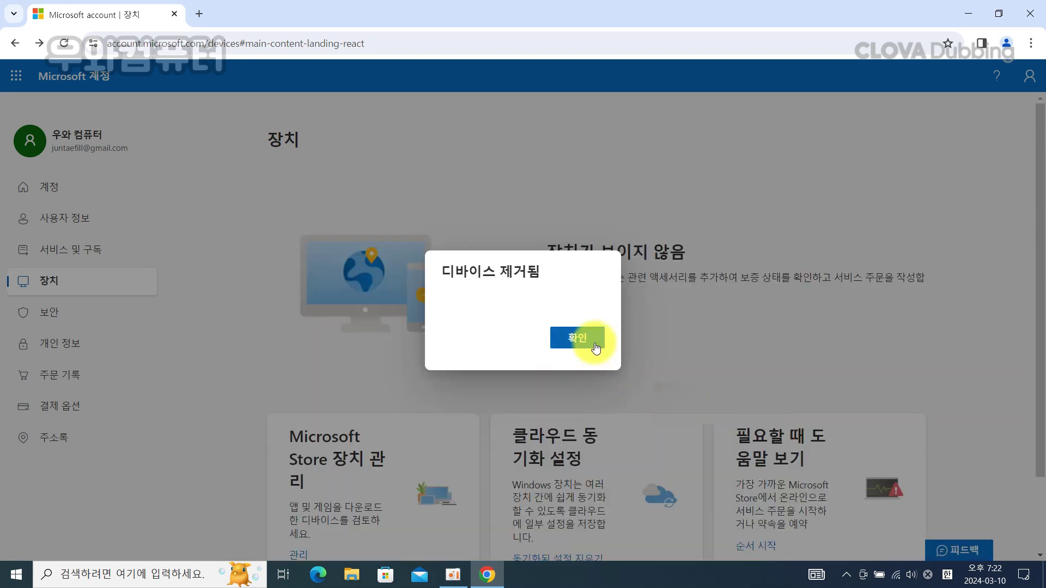
pyautogui.click(591, 337)
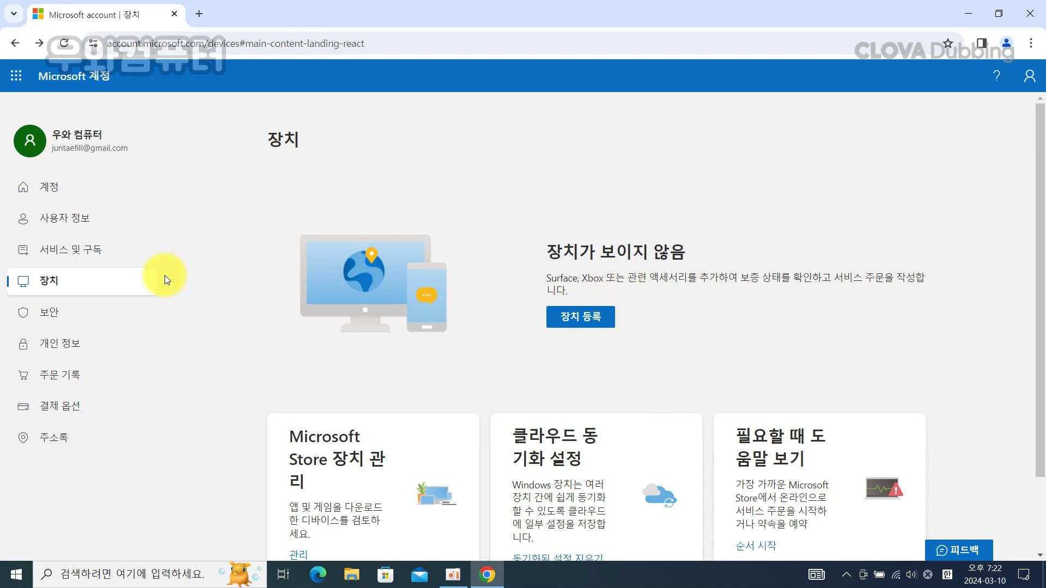